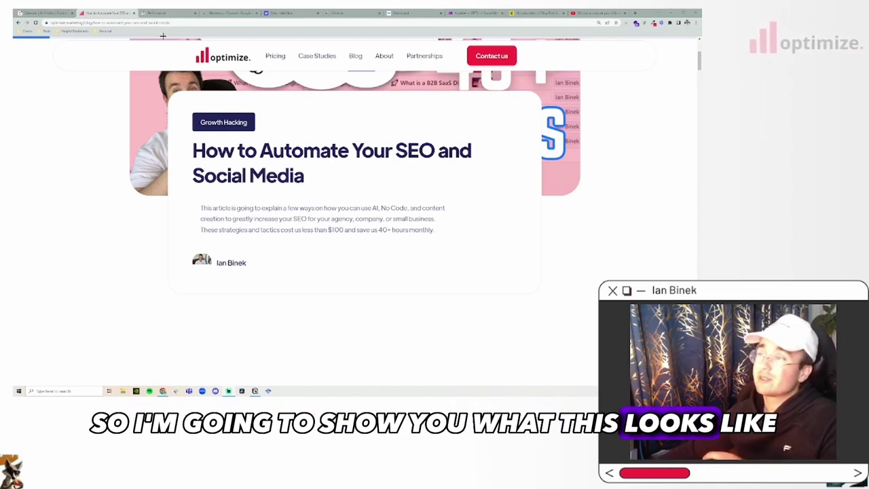
Step: Switch to Google Search Console, open the site's overview, and check the list of properties and the option for adding one
{"action": "left_click", "coordinate": [158, 13]}
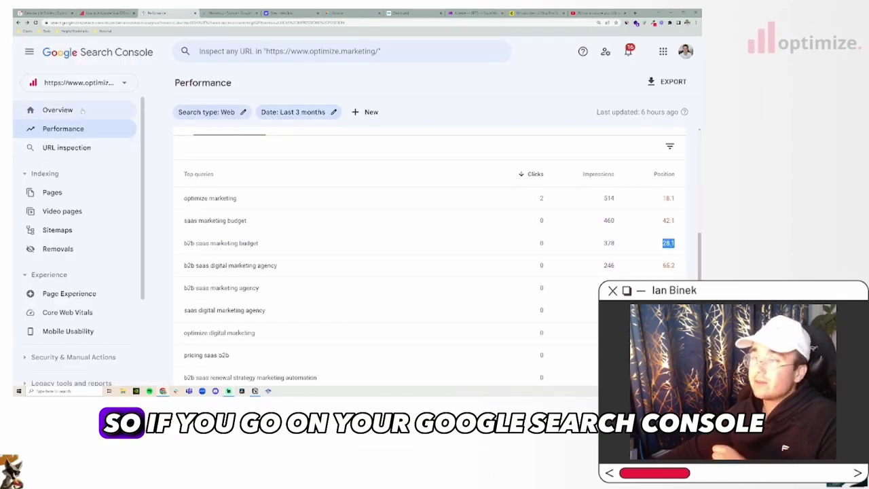
{"action": "left_click", "coordinate": [58, 110]}
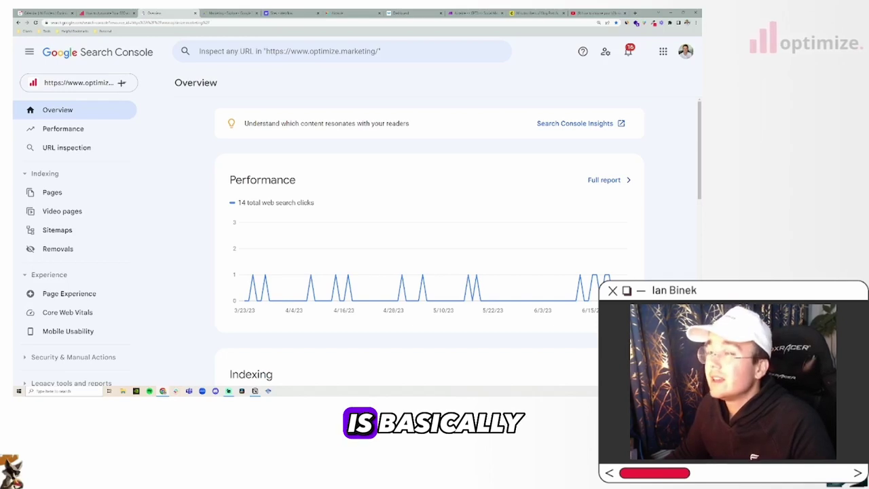
{"action": "left_click", "coordinate": [125, 82]}
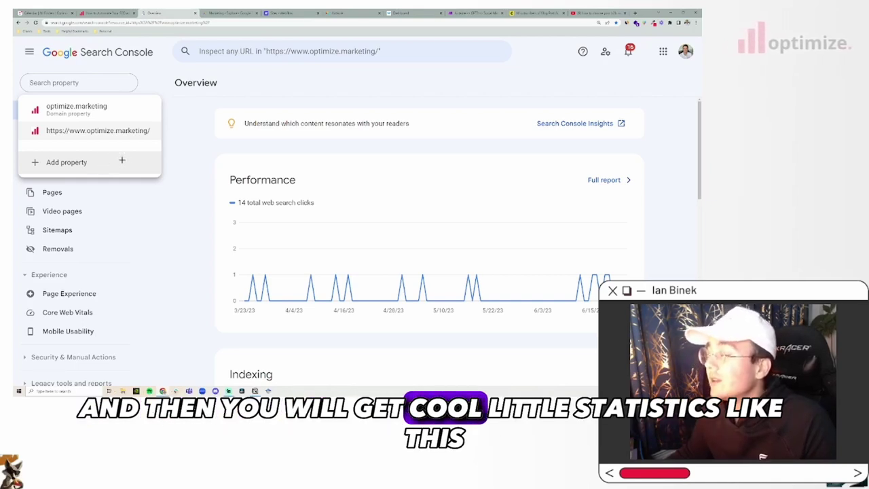
{"action": "left_click", "coordinate": [203, 133]}
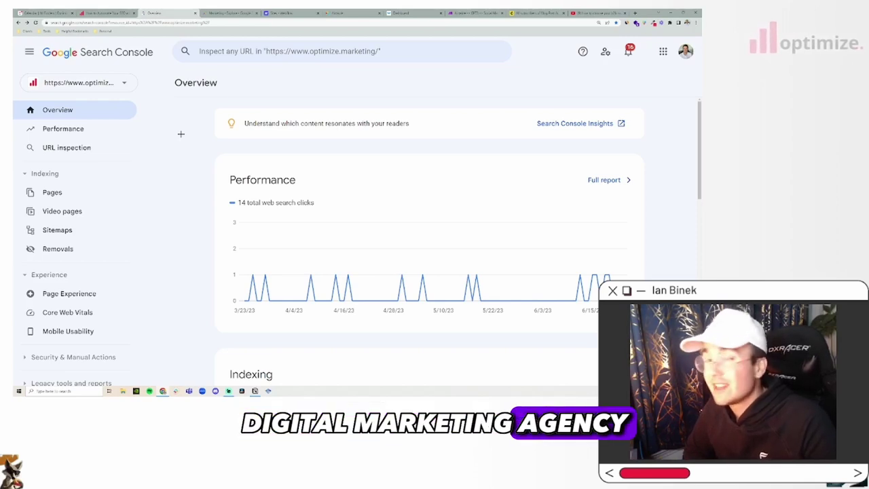
Step: Open the Performance report for web search and add Average position to the displayed metrics
{"action": "left_click", "coordinate": [108, 132]}
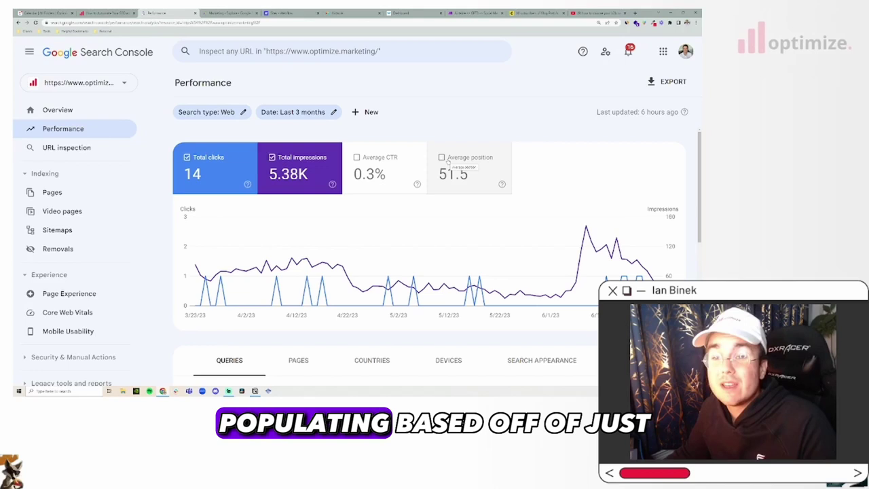
{"action": "left_click", "coordinate": [446, 161]}
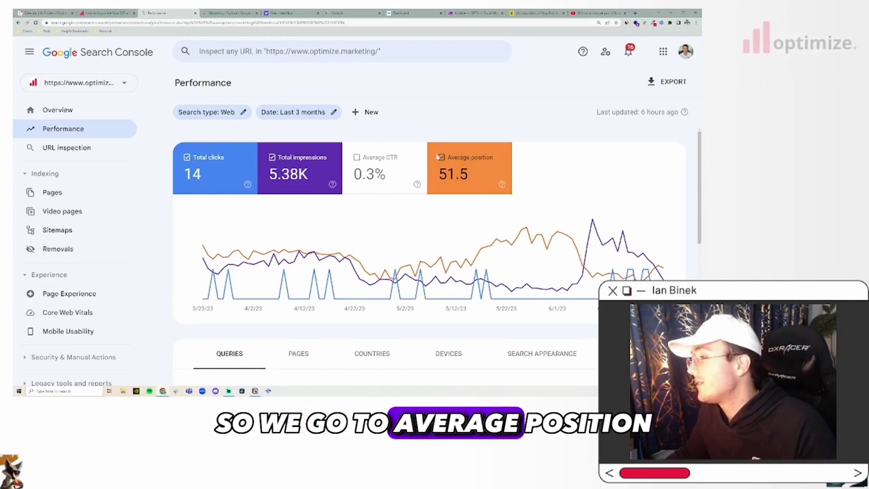
{"action": "scroll", "coordinate": [439, 149], "scroll_direction": "down", "scroll_amount": 1}
{"action": "scroll", "coordinate": [440, 149], "scroll_direction": "up", "scroll_amount": 1}
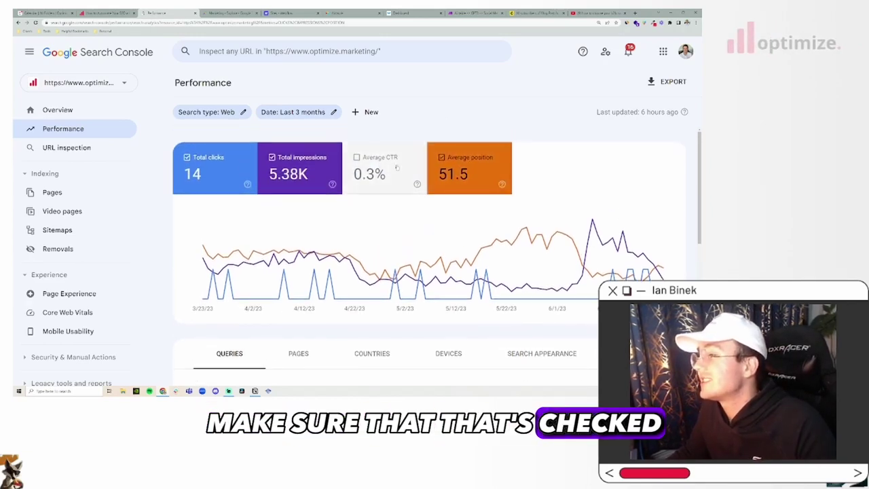
Step: Examine the top queries with their clicks, impressions and positions to find a term worth ranking for
{"action": "scroll", "coordinate": [496, 289], "scroll_direction": "down", "scroll_amount": 2}
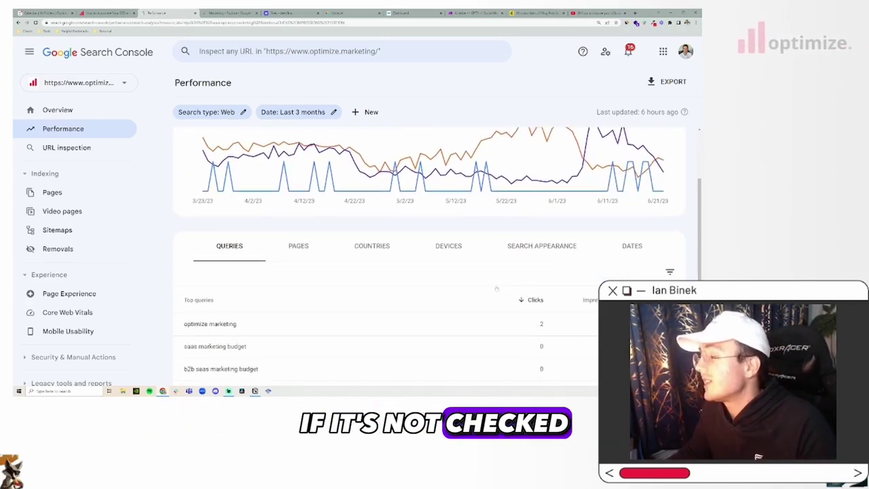
{"action": "scroll", "coordinate": [524, 264], "scroll_direction": "down", "scroll_amount": 2}
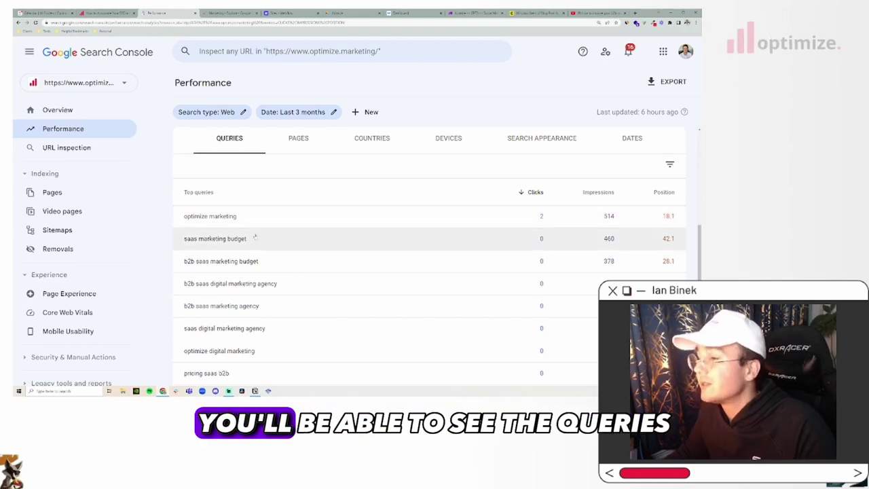
{"action": "scroll", "coordinate": [251, 235], "scroll_direction": "down", "scroll_amount": 2}
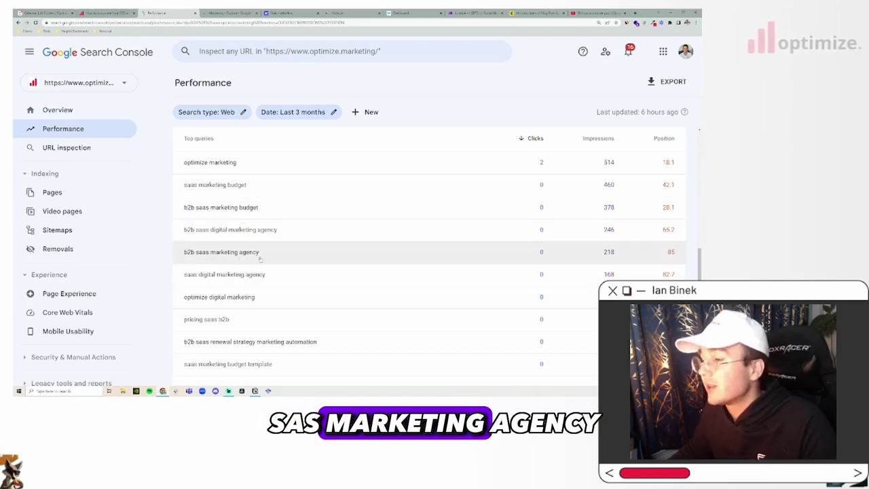
{"action": "scroll", "coordinate": [257, 254], "scroll_direction": "down", "scroll_amount": 1}
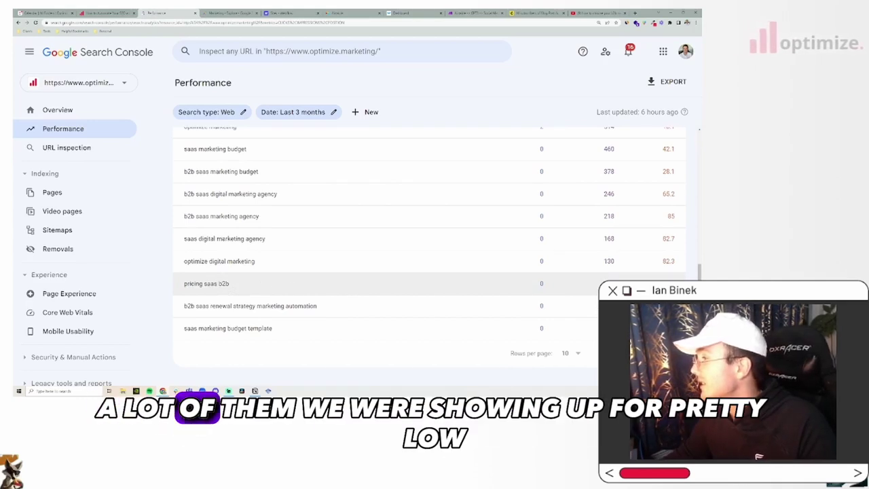
{"action": "scroll", "coordinate": [428, 285], "scroll_direction": "up", "scroll_amount": 3}
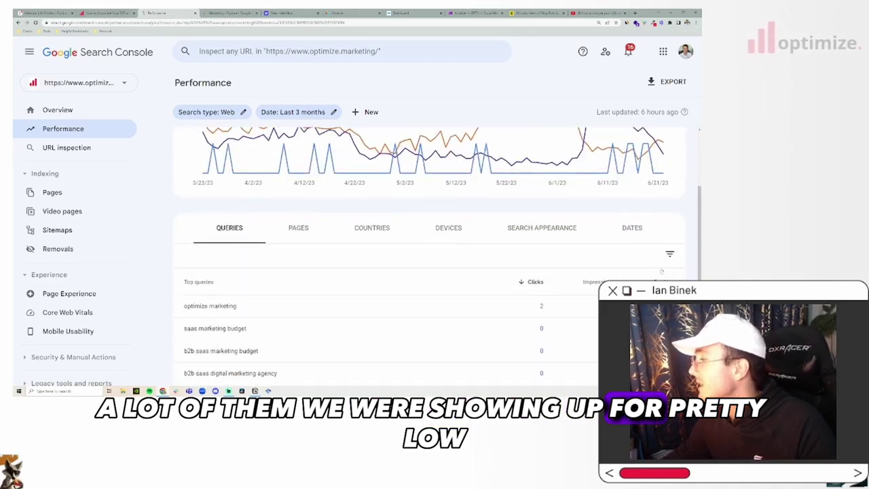
{"action": "scroll", "coordinate": [428, 285], "scroll_direction": "down", "scroll_amount": 1}
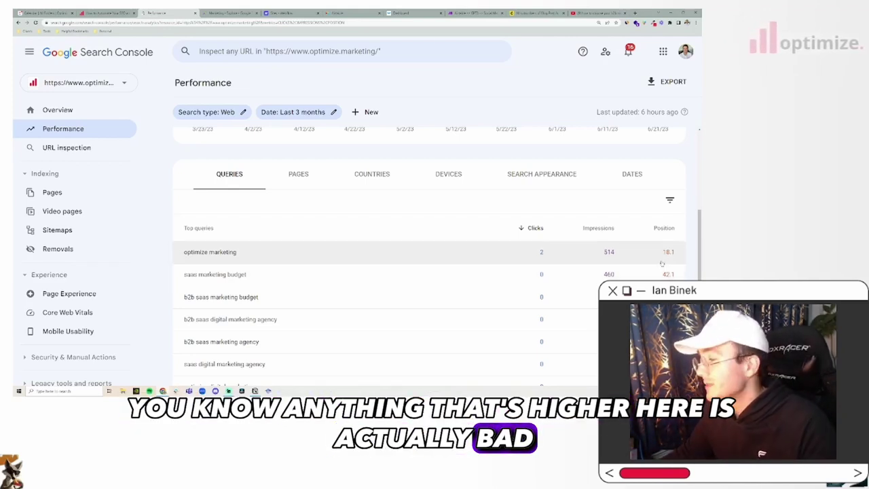
{"action": "scroll", "coordinate": [670, 252], "scroll_direction": "down", "scroll_amount": 2}
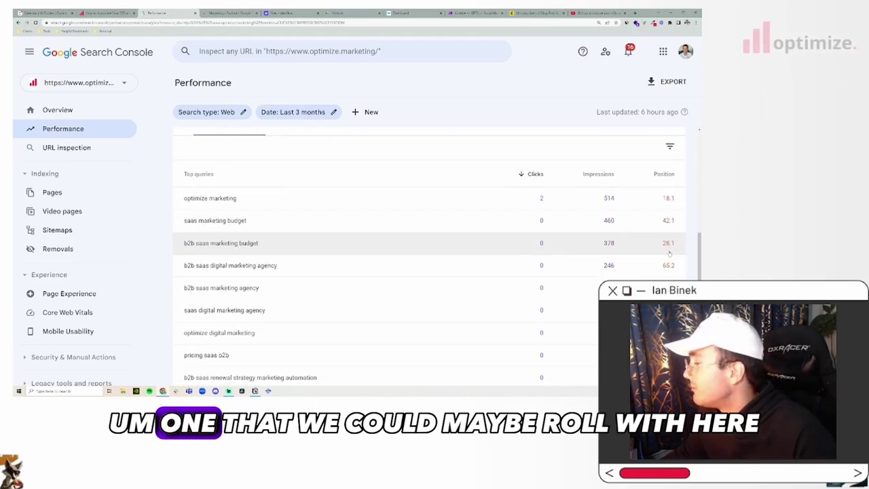
{"action": "scroll", "coordinate": [668, 252], "scroll_direction": "down", "scroll_amount": 2}
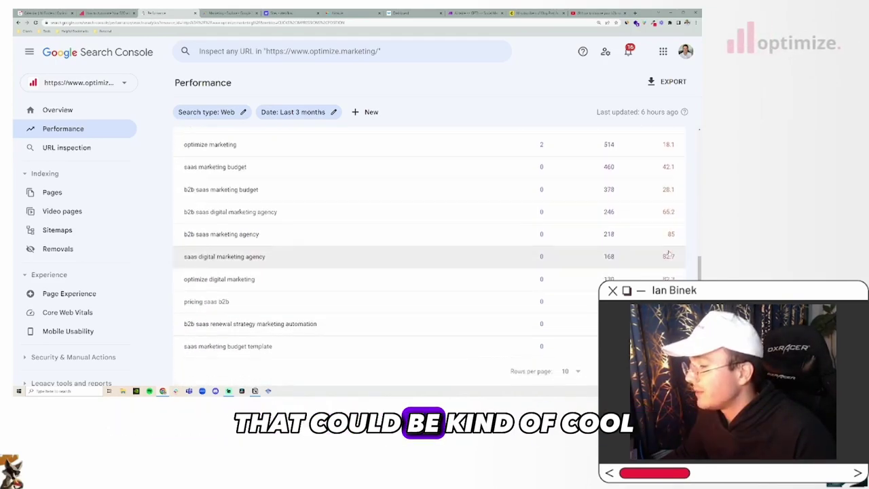
{"action": "scroll", "coordinate": [498, 251], "scroll_direction": "up", "scroll_amount": 2}
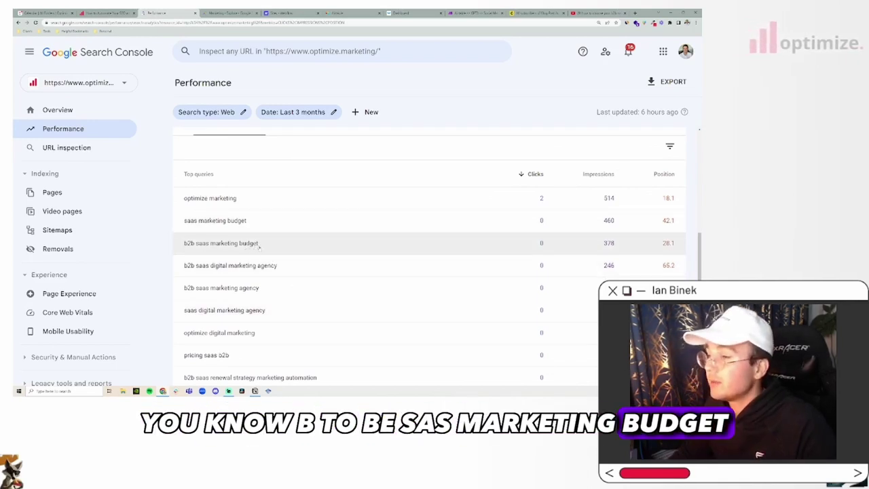
Step: Filter the Performance report to the query "b2b saas marketing budget" and review its impressions and average position
{"action": "left_click_drag", "start_coordinate": [259, 244], "coordinate": [202, 244]}
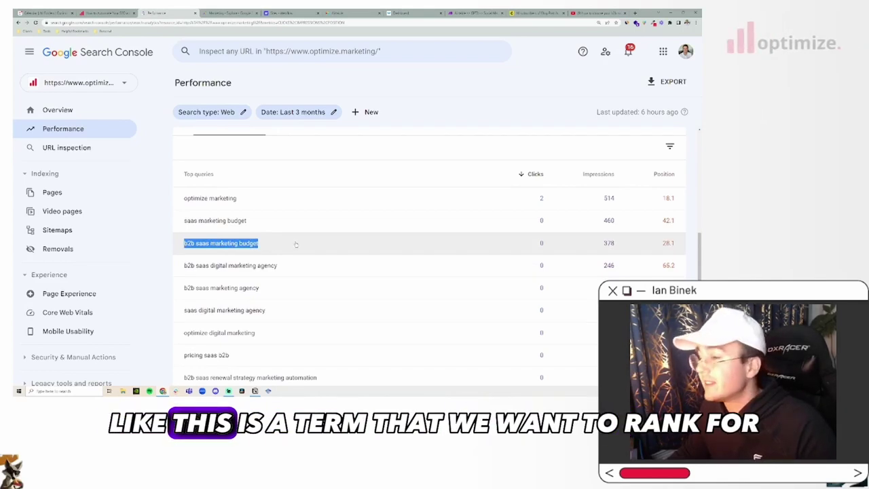
{"action": "left_click", "coordinate": [661, 249]}
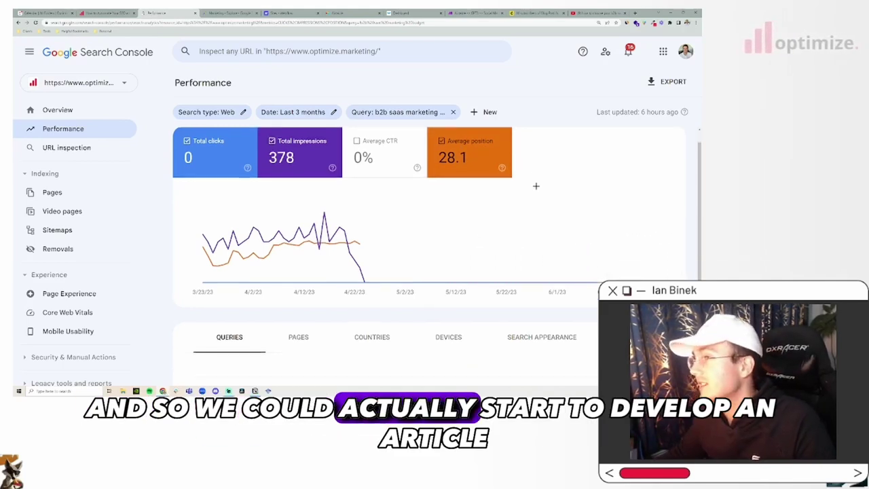
{"action": "scroll", "coordinate": [535, 185], "scroll_direction": "down", "scroll_amount": 2}
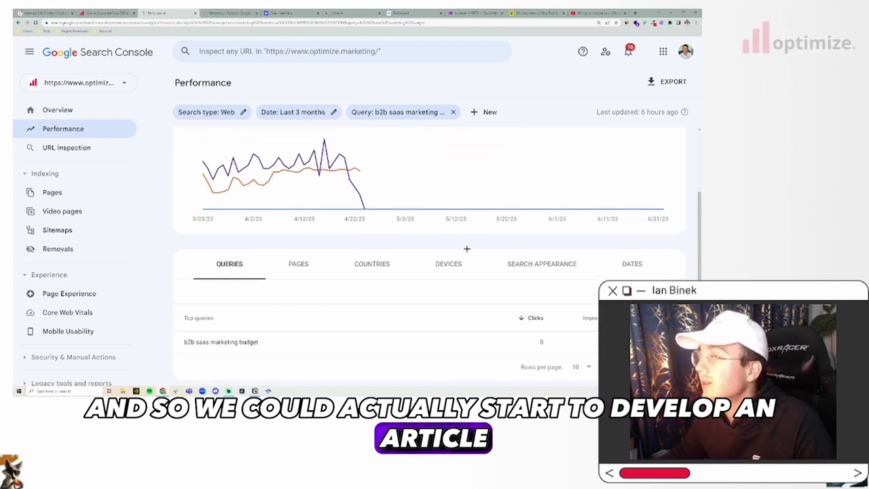
{"action": "scroll", "coordinate": [466, 249], "scroll_direction": "up", "scroll_amount": 1}
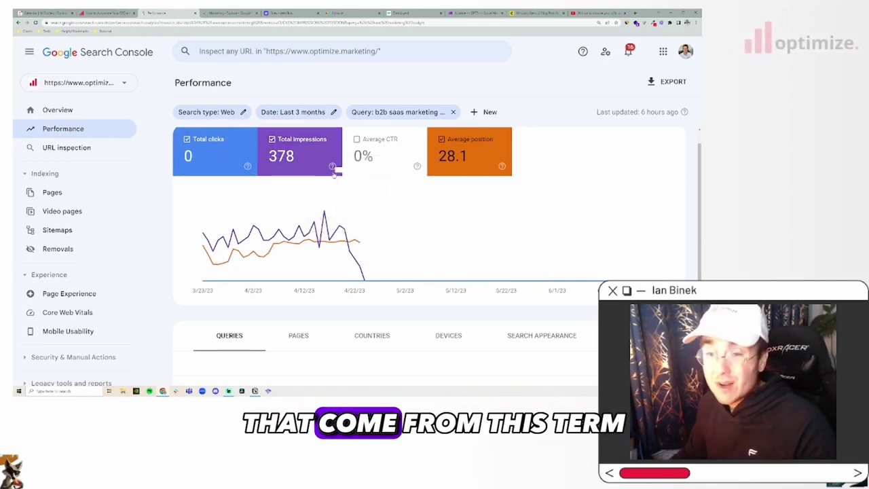
{"action": "mouse_move", "coordinate": [331, 168]}
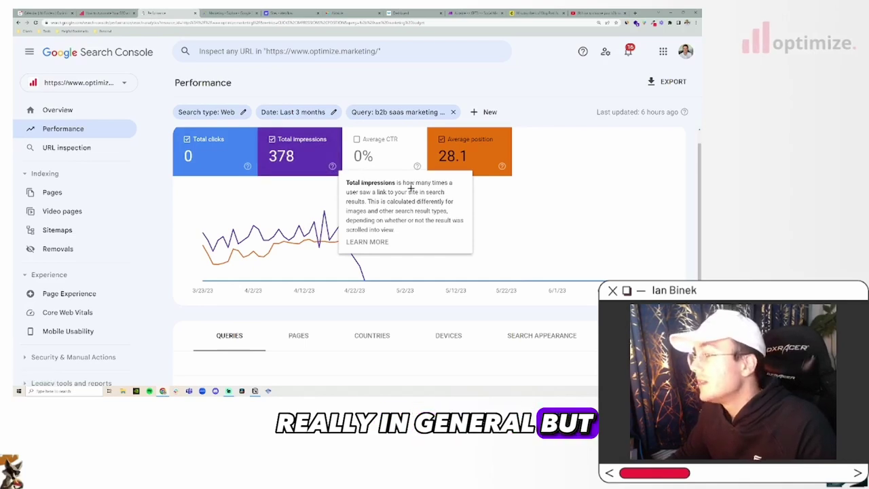
{"action": "scroll", "coordinate": [482, 182], "scroll_direction": "down", "scroll_amount": 2}
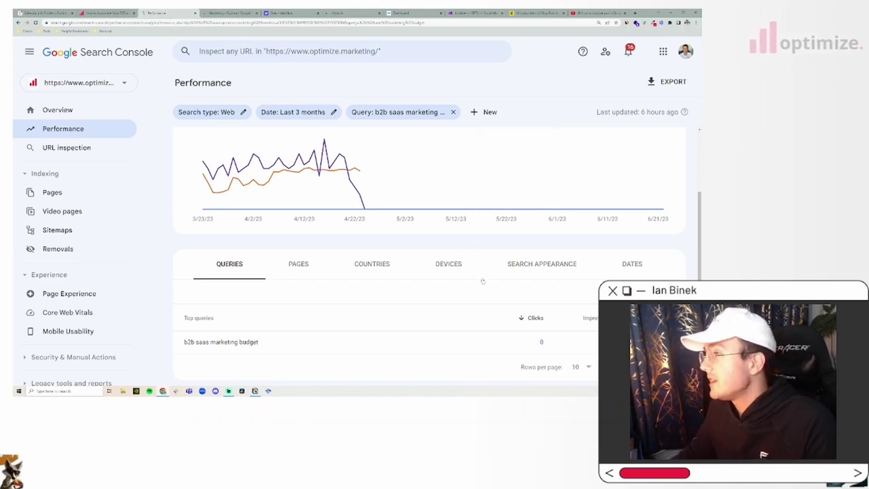
{"action": "scroll", "coordinate": [481, 281], "scroll_direction": "up", "scroll_amount": 2}
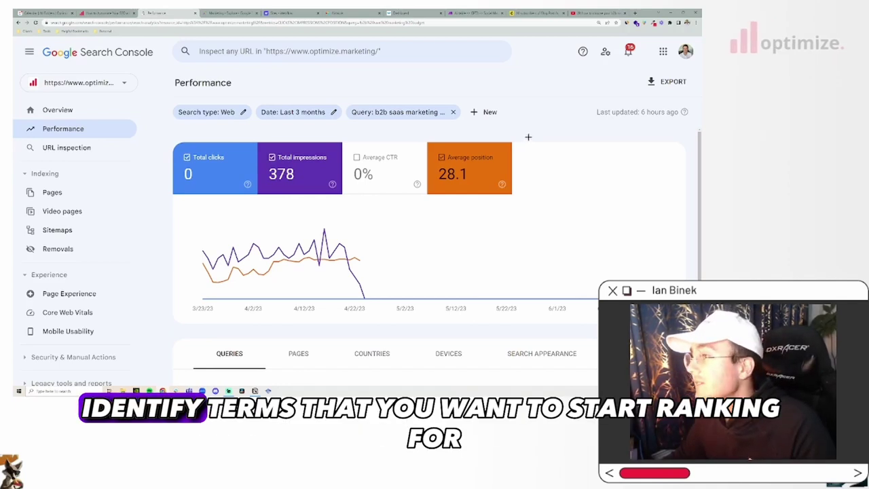
Step: Switch to Google Trends and open the Trending Now daily search trends for the United States
{"action": "left_click", "coordinate": [229, 12]}
{"action": "scroll", "coordinate": [306, 141], "scroll_direction": "up", "scroll_amount": 2}
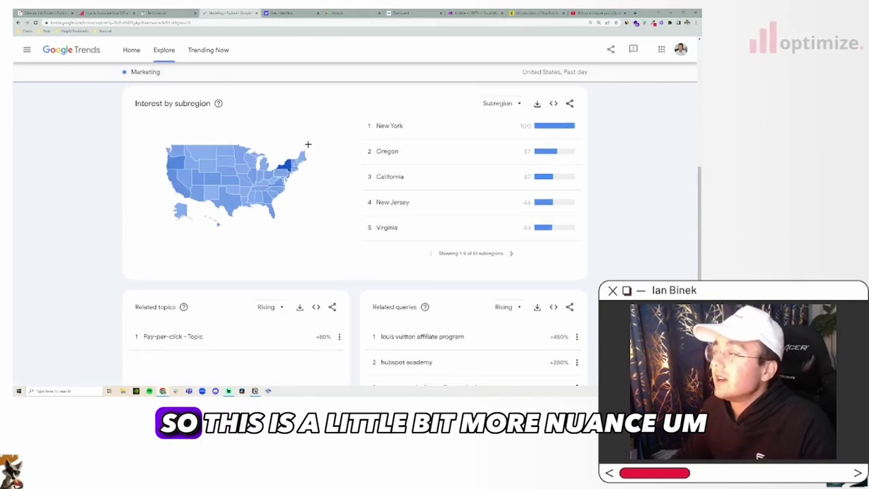
{"action": "scroll", "coordinate": [309, 140], "scroll_direction": "up", "scroll_amount": 2}
{"action": "scroll", "coordinate": [309, 140], "scroll_direction": "up", "scroll_amount": 3}
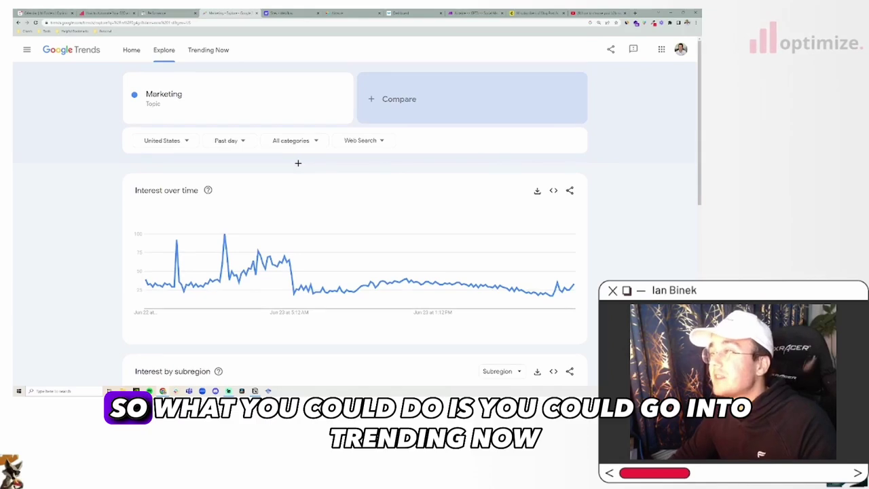
{"action": "left_click", "coordinate": [213, 54]}
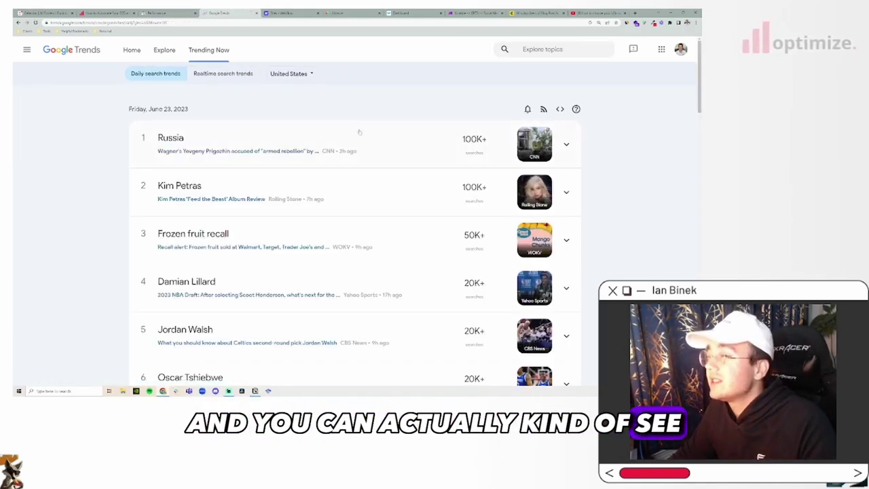
Step: Examine the daily search trends for June 23 and June 22, 2023 for topics that could relate to the business
{"action": "scroll", "coordinate": [359, 133], "scroll_direction": "down", "scroll_amount": 5}
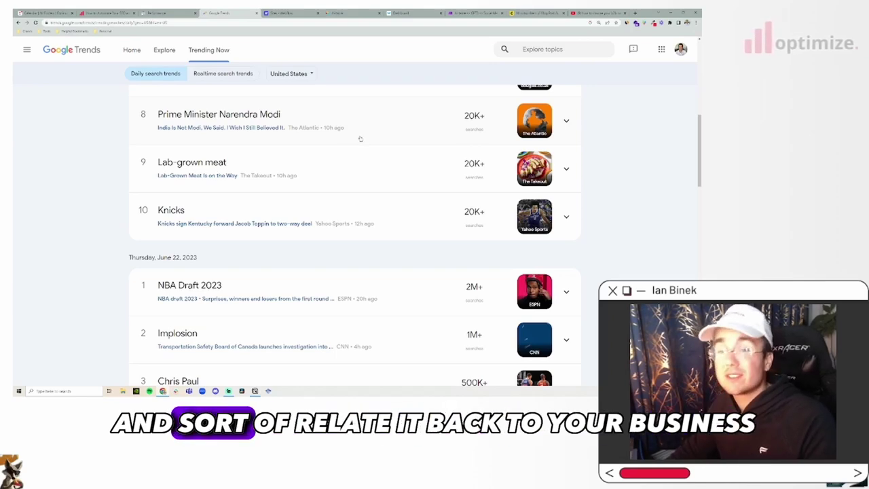
{"action": "scroll", "coordinate": [351, 155], "scroll_direction": "up", "scroll_amount": 2}
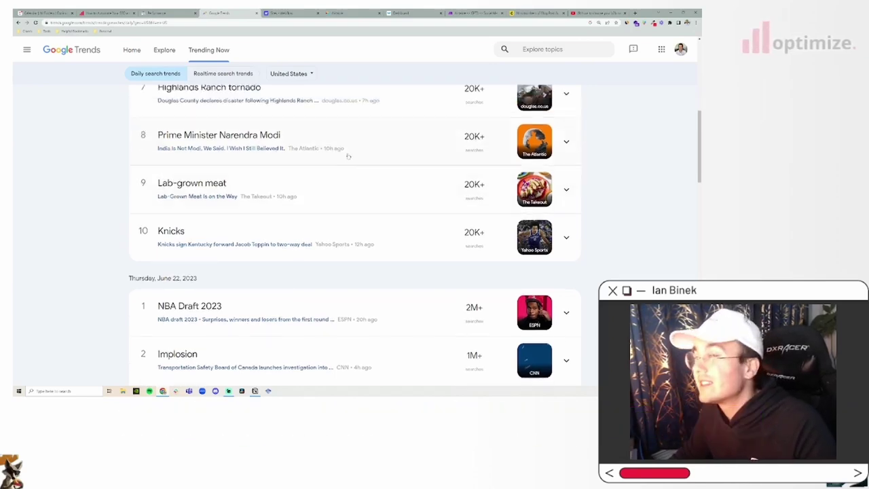
{"action": "scroll", "coordinate": [333, 154], "scroll_direction": "up", "scroll_amount": 2}
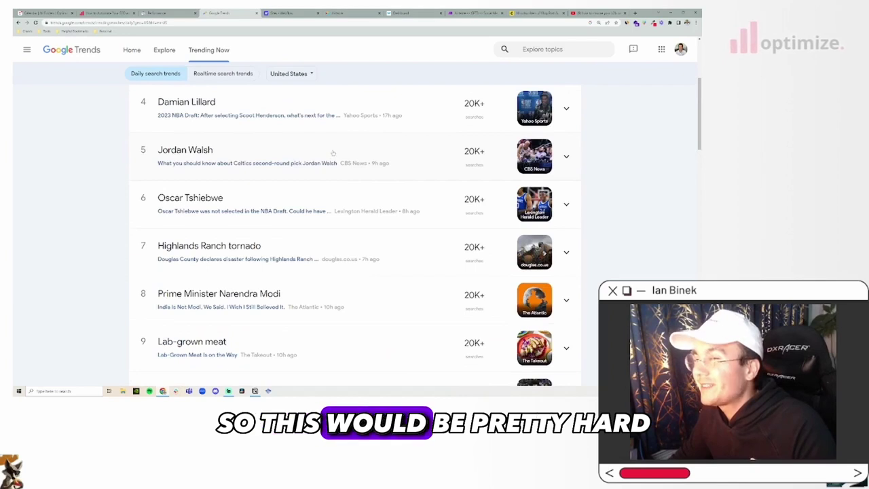
{"action": "scroll", "coordinate": [332, 153], "scroll_direction": "up", "scroll_amount": 2}
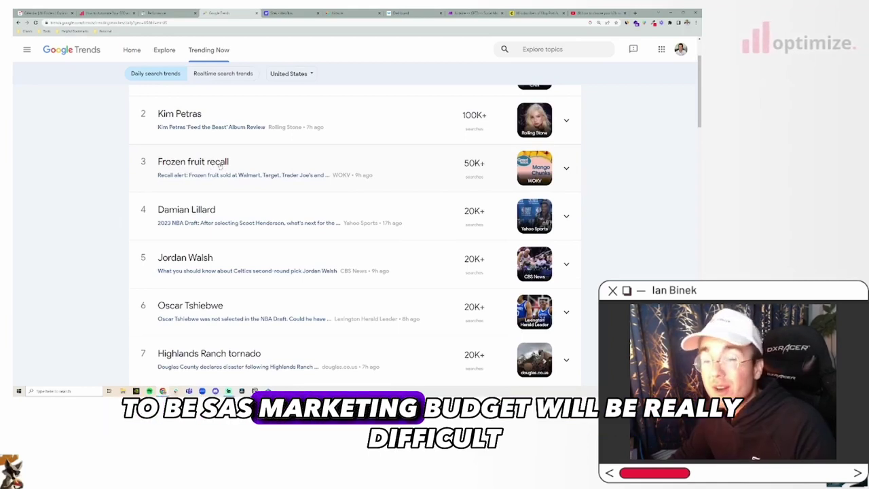
{"action": "scroll", "coordinate": [221, 164], "scroll_direction": "up", "scroll_amount": 1}
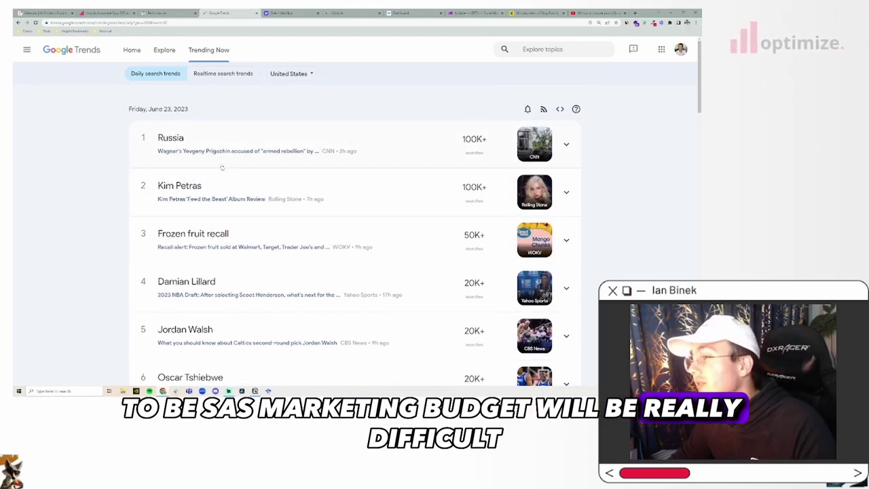
{"action": "scroll", "coordinate": [220, 167], "scroll_direction": "down", "scroll_amount": 1}
{"action": "scroll", "coordinate": [221, 166], "scroll_direction": "down", "scroll_amount": 4}
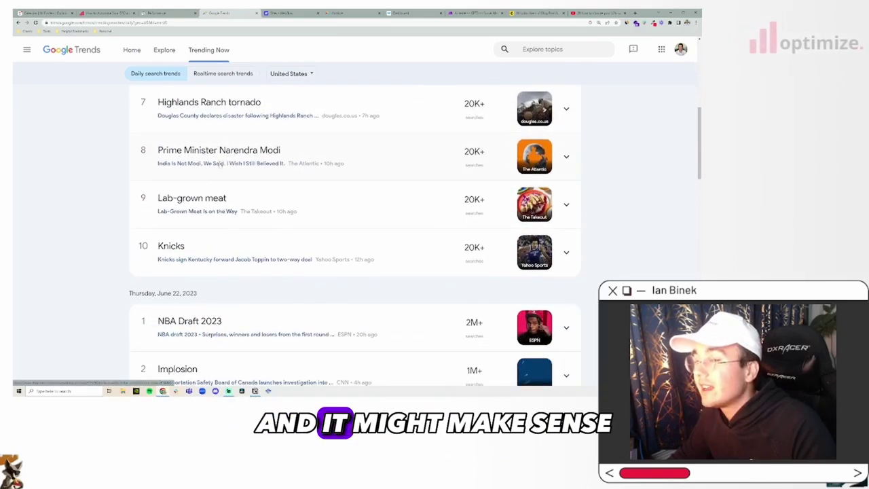
{"action": "scroll", "coordinate": [220, 166], "scroll_direction": "down", "scroll_amount": 3}
{"action": "scroll", "coordinate": [220, 166], "scroll_direction": "down", "scroll_amount": 5}
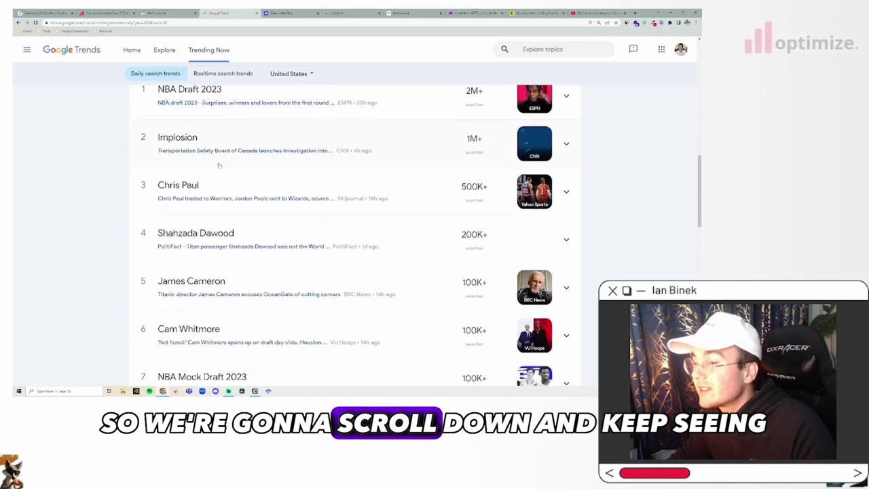
{"action": "scroll", "coordinate": [220, 166], "scroll_direction": "down", "scroll_amount": 4}
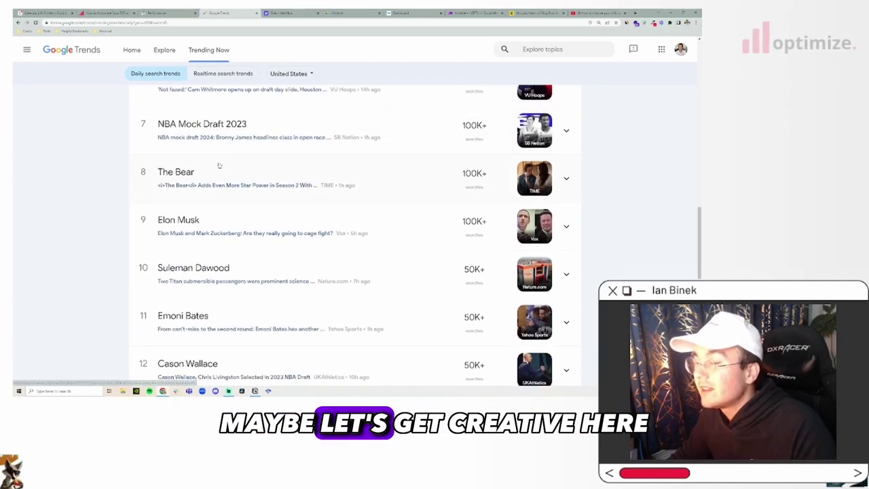
{"action": "scroll", "coordinate": [219, 165], "scroll_direction": "down", "scroll_amount": 1}
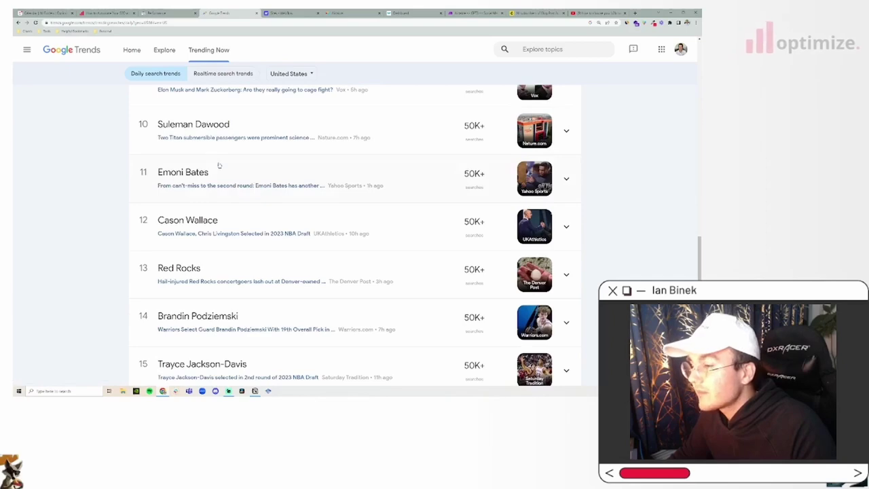
Step: Expand the Red Rocks trend in the daily search trends and review its search volume, related queries and related news
{"action": "scroll", "coordinate": [219, 166], "scroll_direction": "down", "scroll_amount": 2}
{"action": "scroll", "coordinate": [219, 166], "scroll_direction": "down", "scroll_amount": 1}
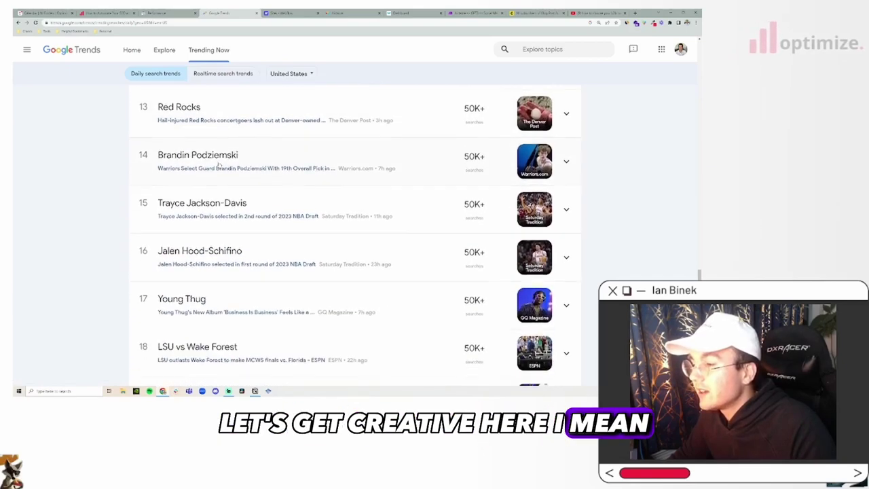
{"action": "scroll", "coordinate": [219, 165], "scroll_direction": "up", "scroll_amount": 1}
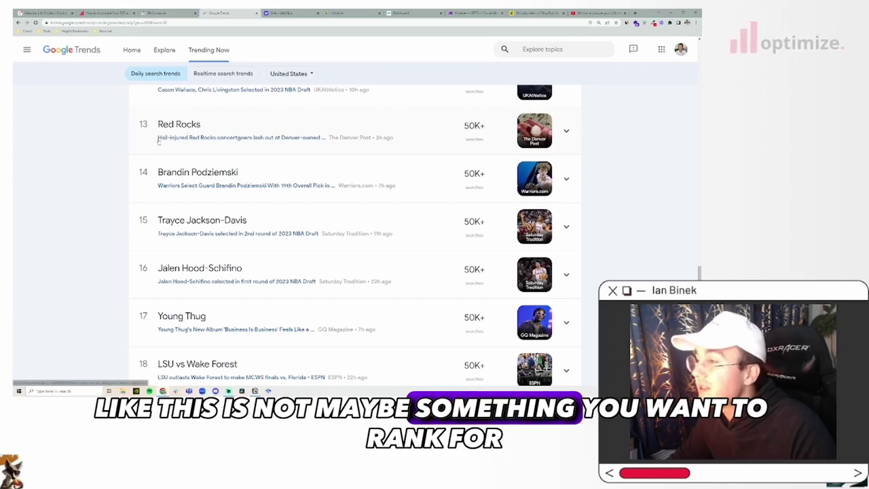
{"action": "left_click_drag", "start_coordinate": [157, 124], "coordinate": [290, 138]}
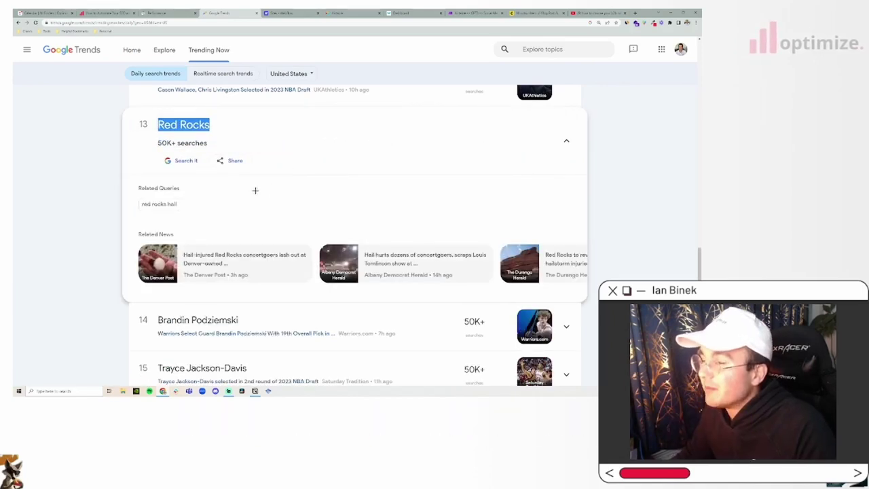
{"action": "left_click", "coordinate": [286, 130]}
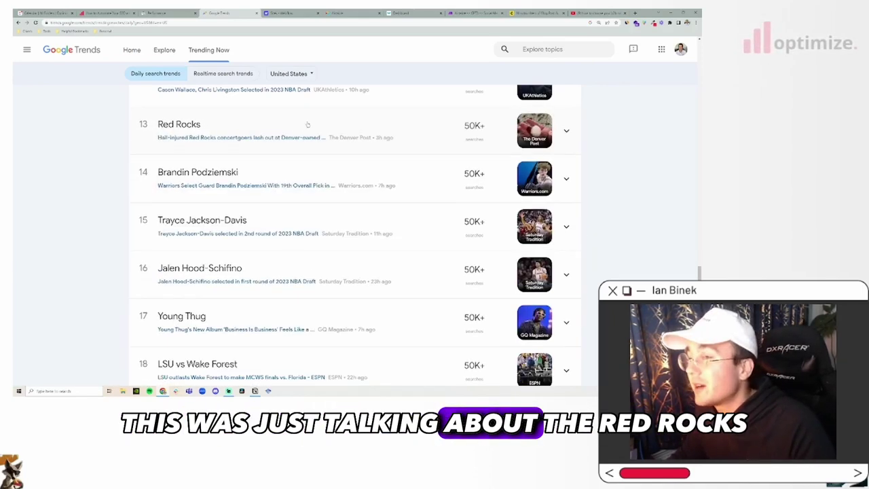
{"action": "left_click", "coordinate": [255, 125]}
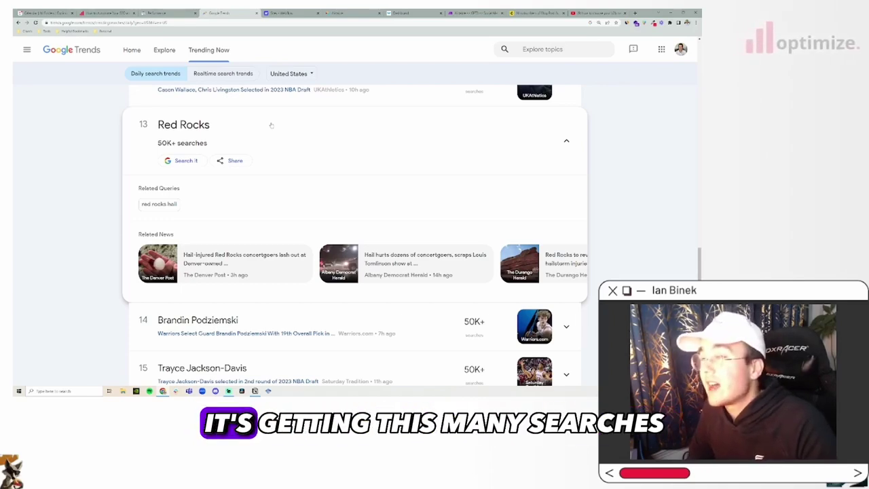
{"action": "left_click_drag", "start_coordinate": [155, 142], "coordinate": [259, 152]}
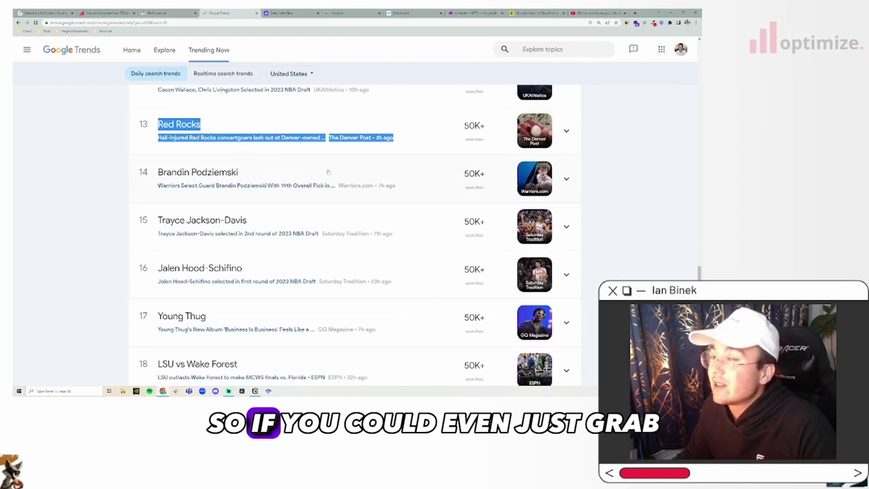
{"action": "left_click", "coordinate": [252, 124]}
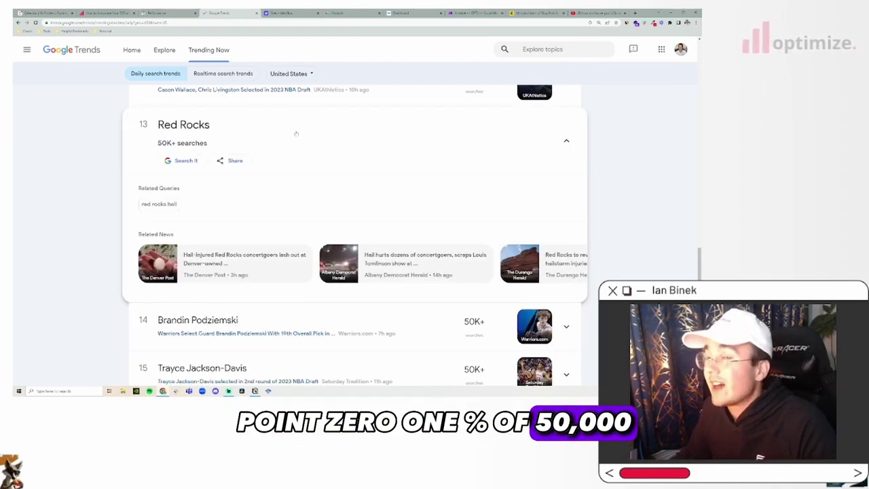
Step: Switch to Calculator, multiply 0.01 by 50000 to estimate the potential clicks, and return to Google Trends
{"action": "key", "text": "super"}
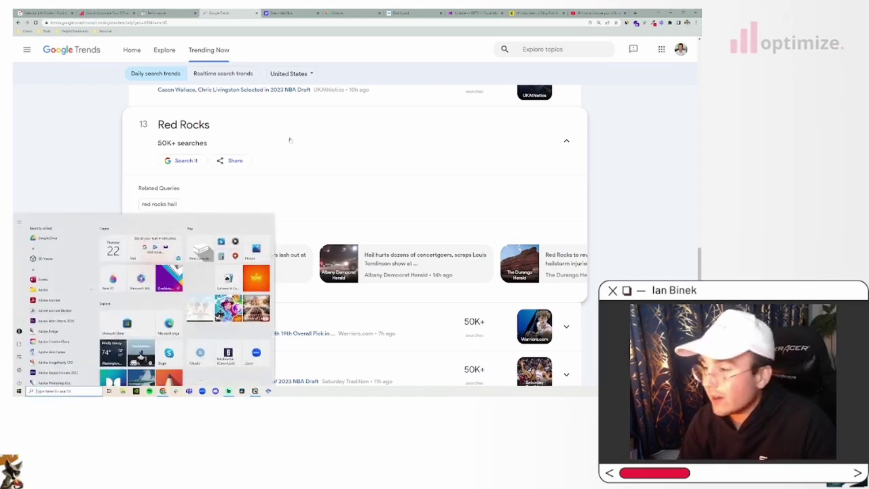
{"action": "type", "text": "ni"}
{"action": "key", "text": "Return"}
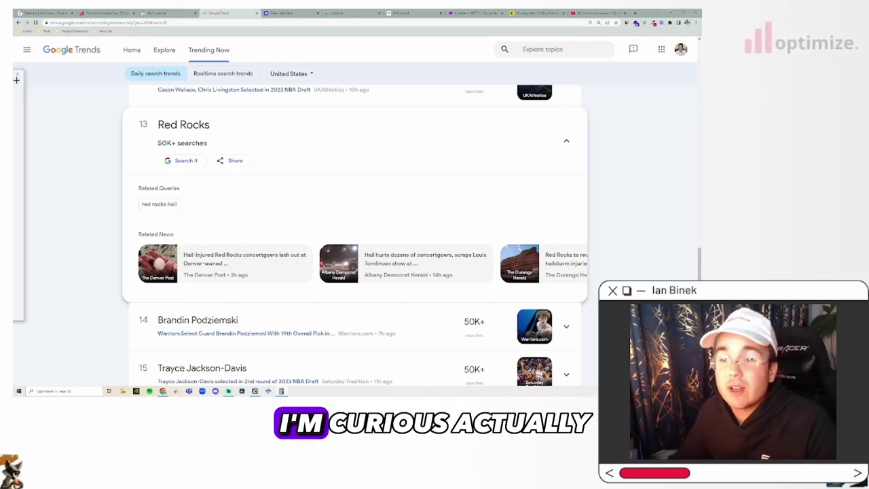
{"action": "left_click_drag", "start_coordinate": [14, 89], "coordinate": [307, 101]}
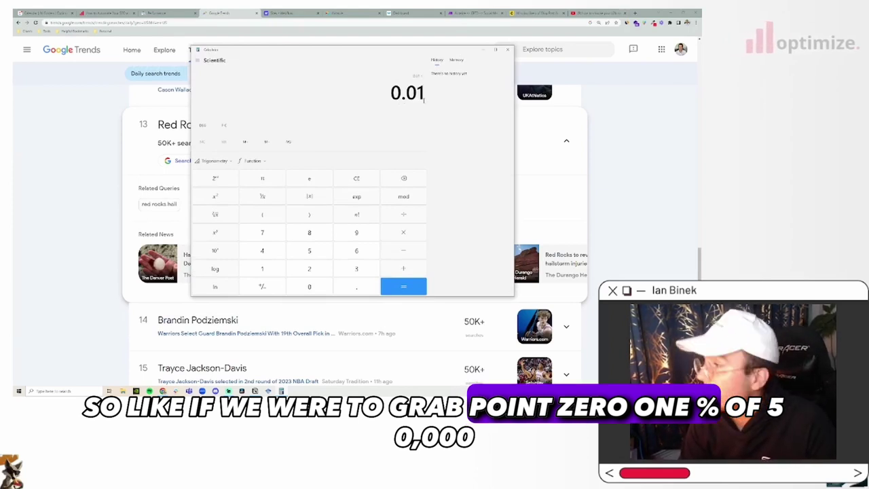
{"action": "type", "text": "500"}
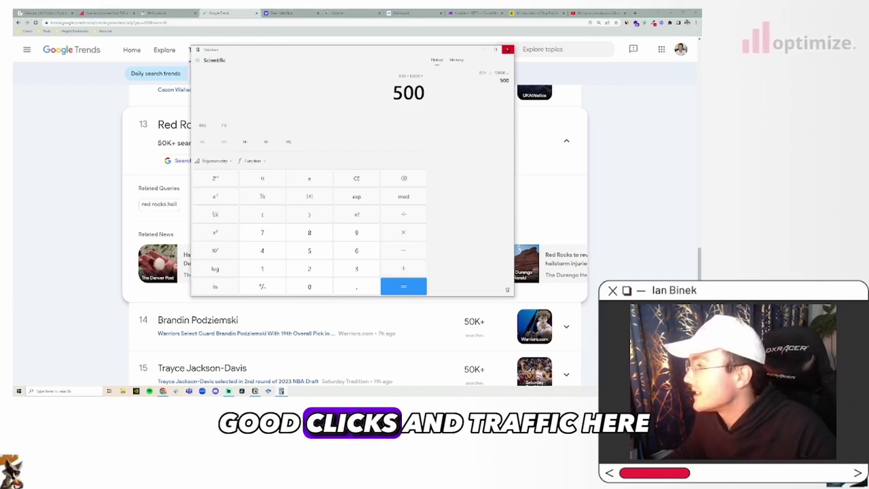
{"action": "left_click", "coordinate": [507, 49]}
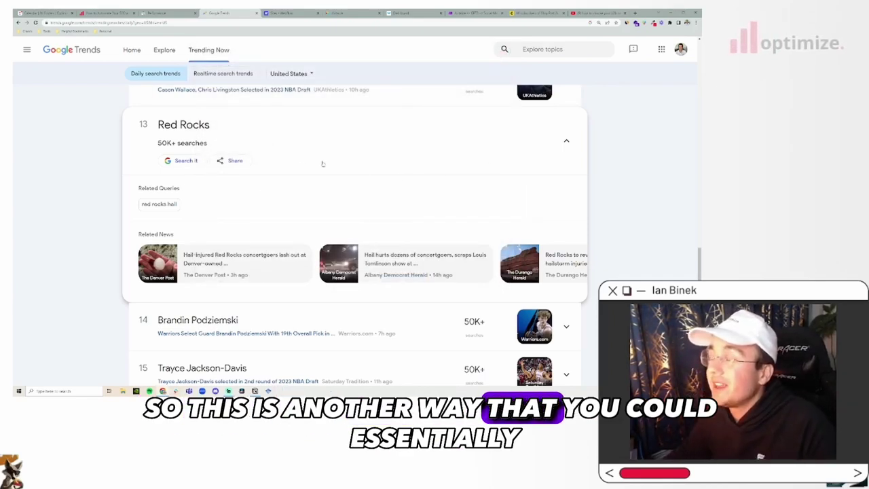